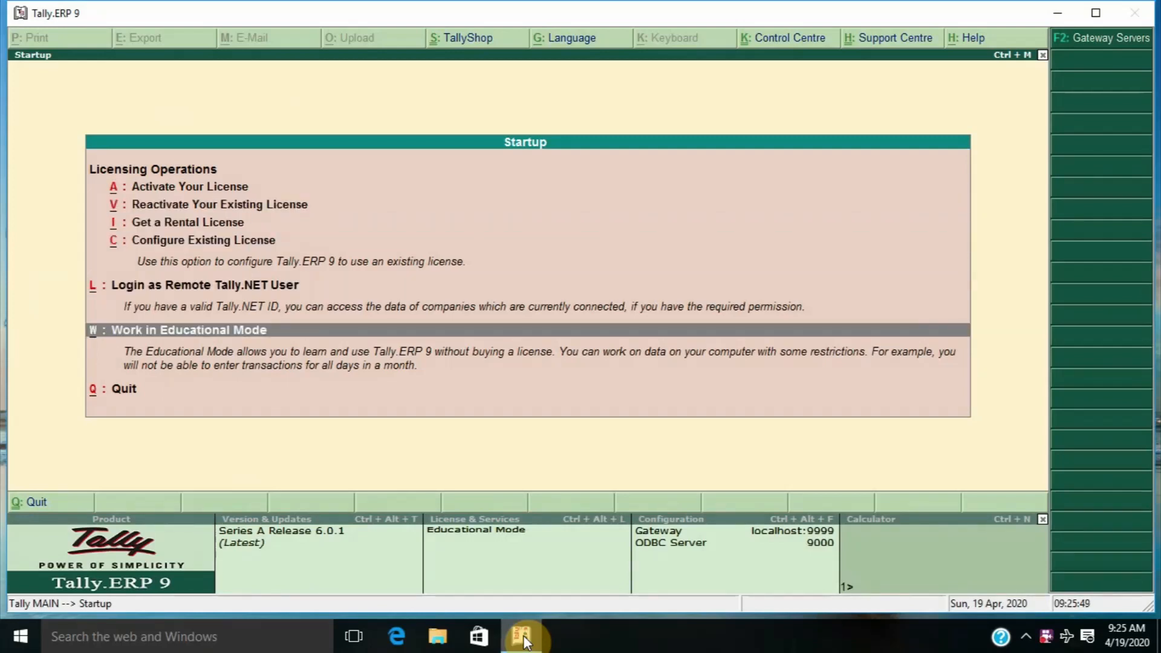
# Enter Educational Mode and shut company C so no company is loaded
pyautogui.press('Return')
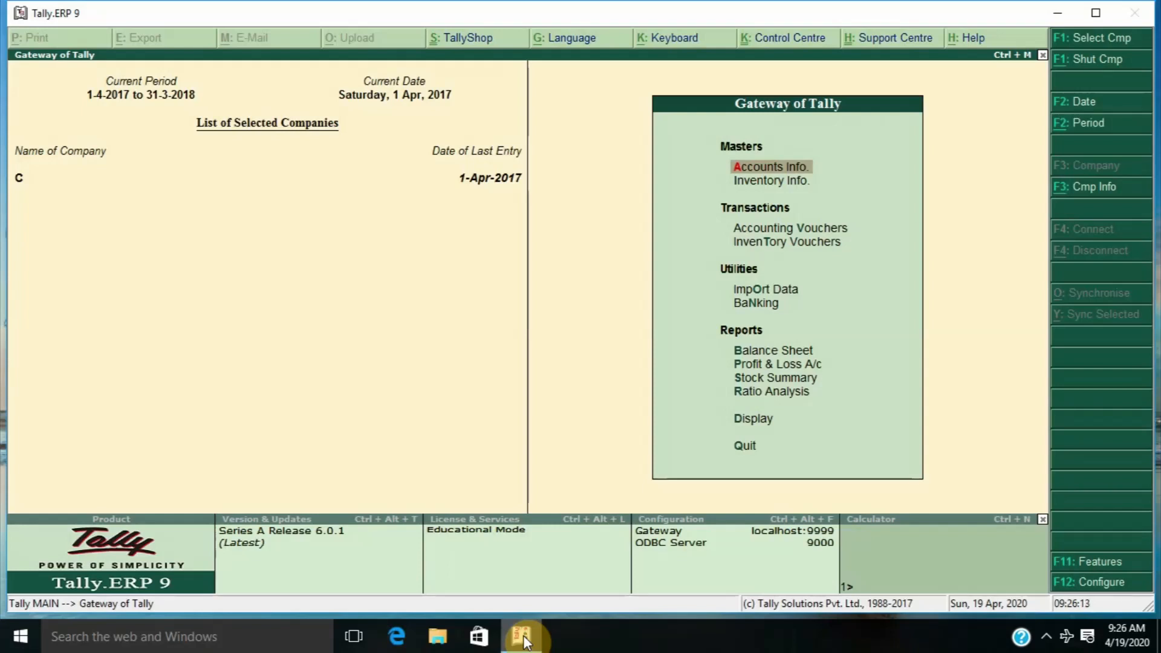
pyautogui.hotkey('alt', 'F1')
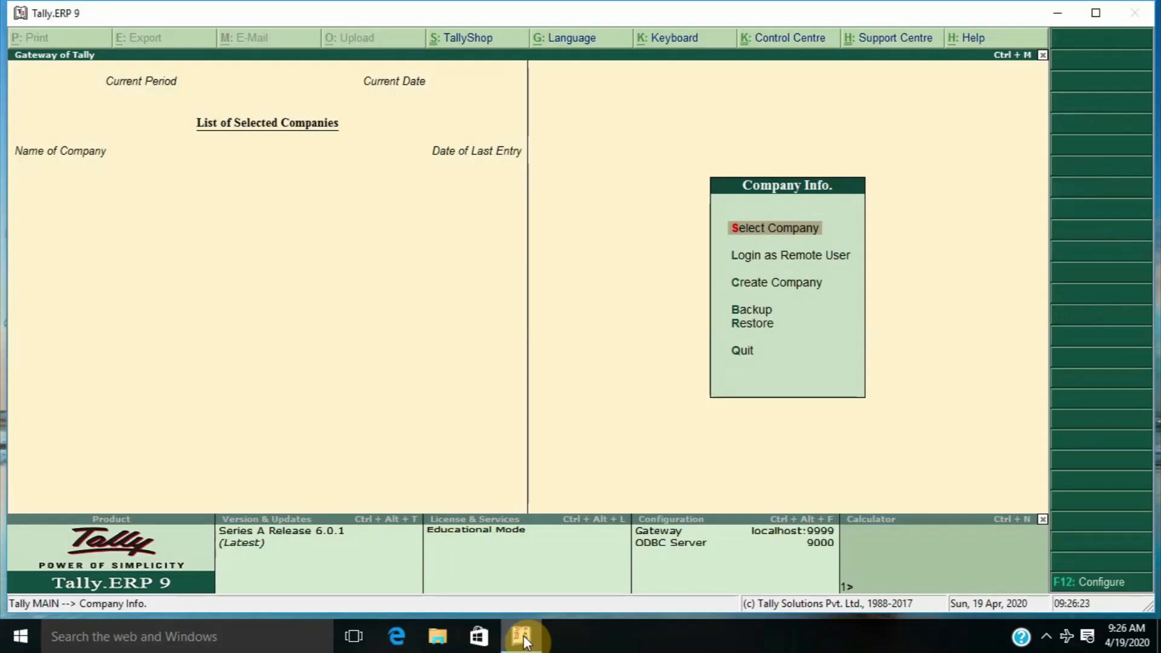
# Choose Create Company from the Company Info menu to start a new company
pyautogui.press('Down')
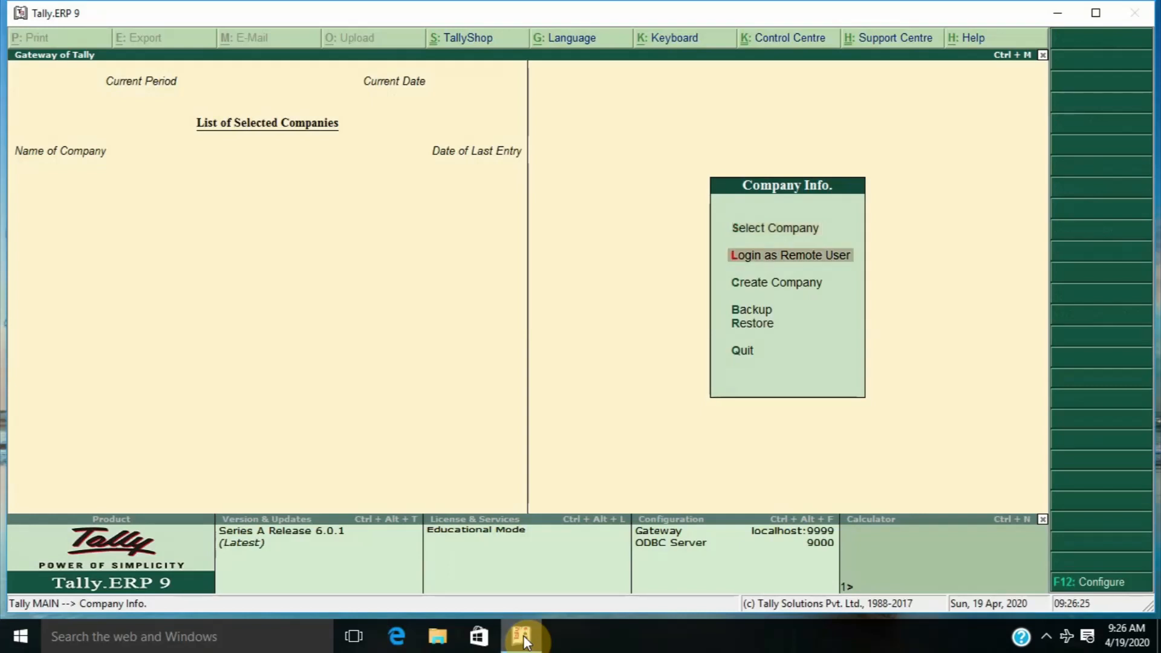
pyautogui.press('Down')
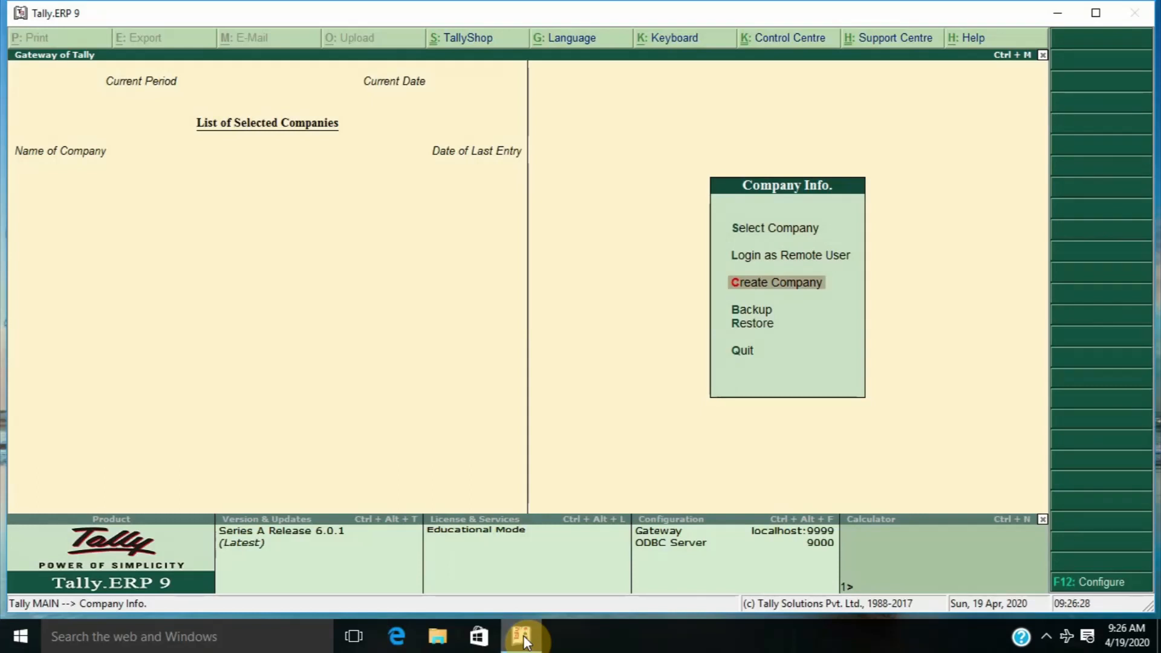
pyautogui.press('Return')
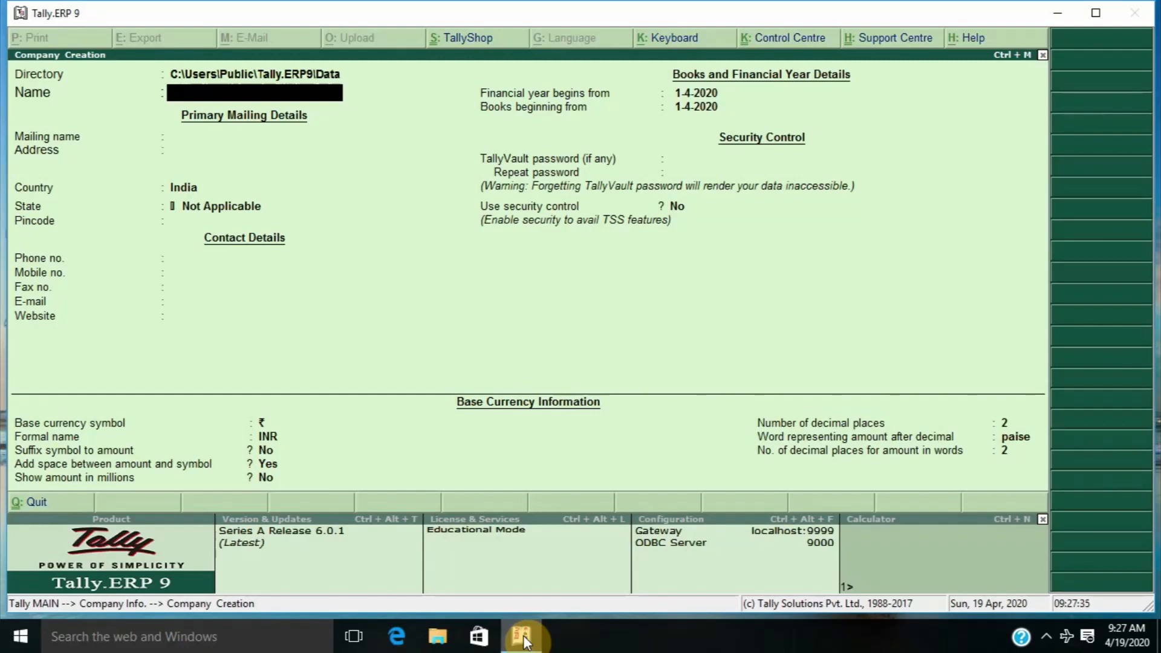
# Name the company 'Kunj Bihari General Store' and keep the same mailing name
pyautogui.write('Kunj Bi')
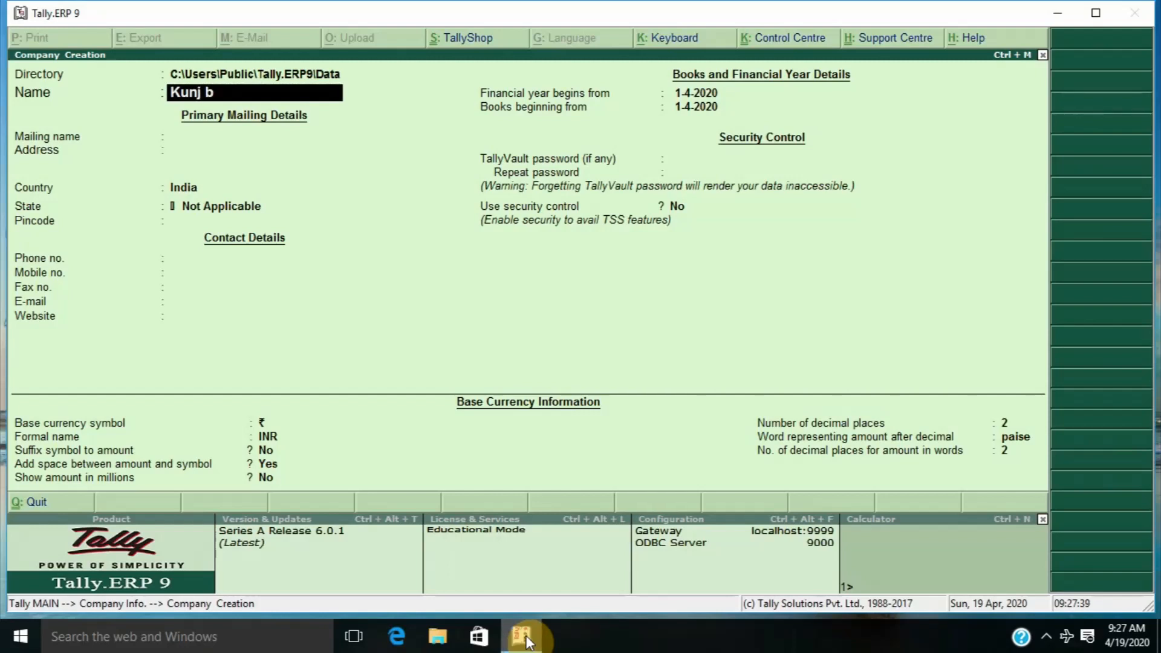
pyautogui.write('hari Gener')
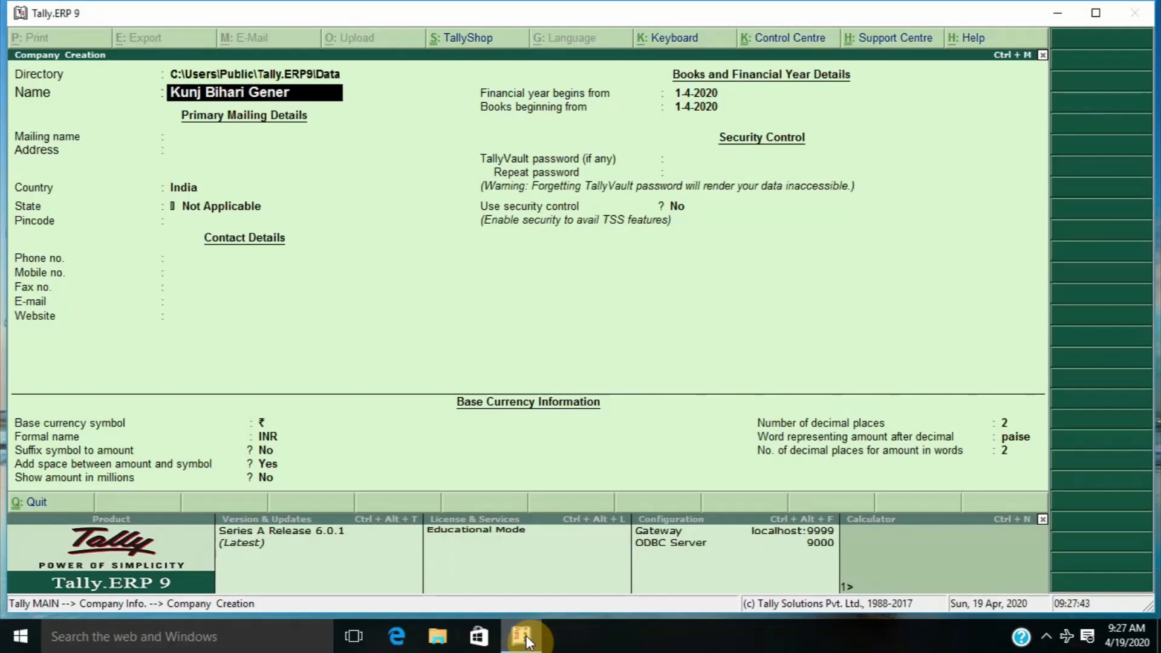
pyautogui.write('al Store')
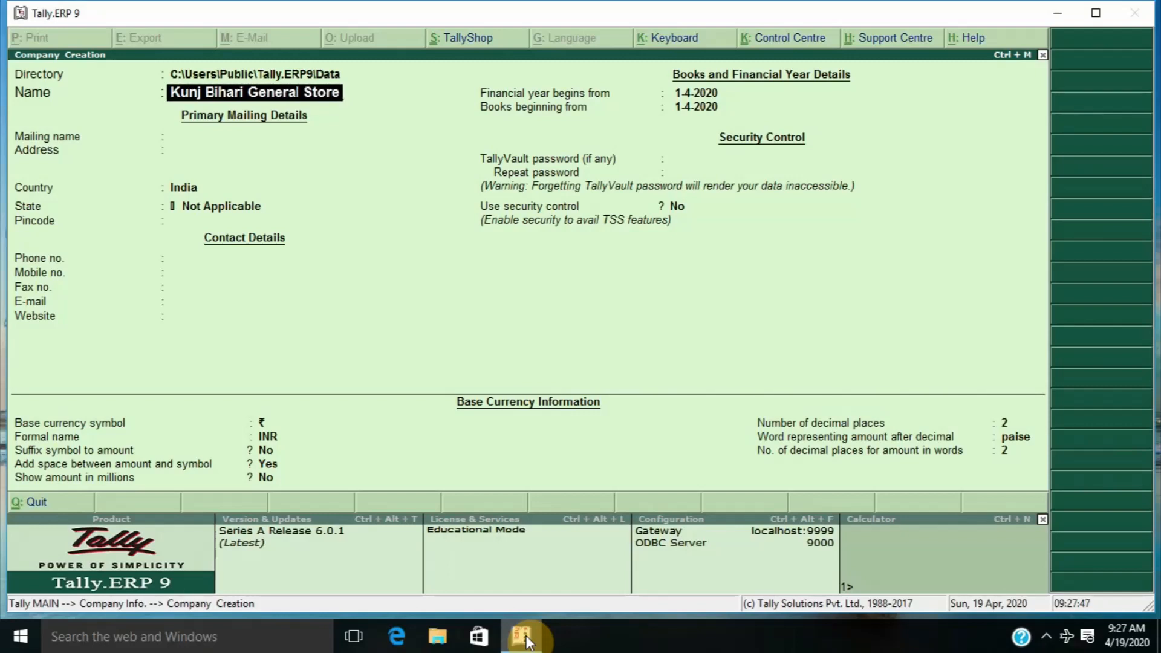
pyautogui.press('Return')
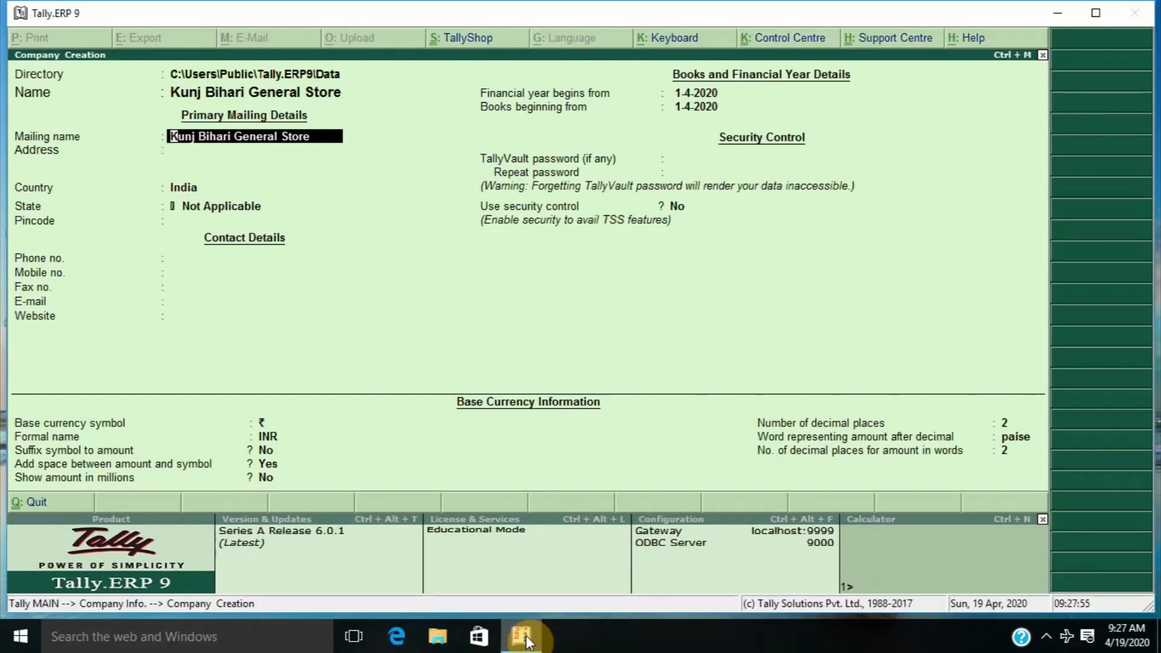
pyautogui.press('Return')
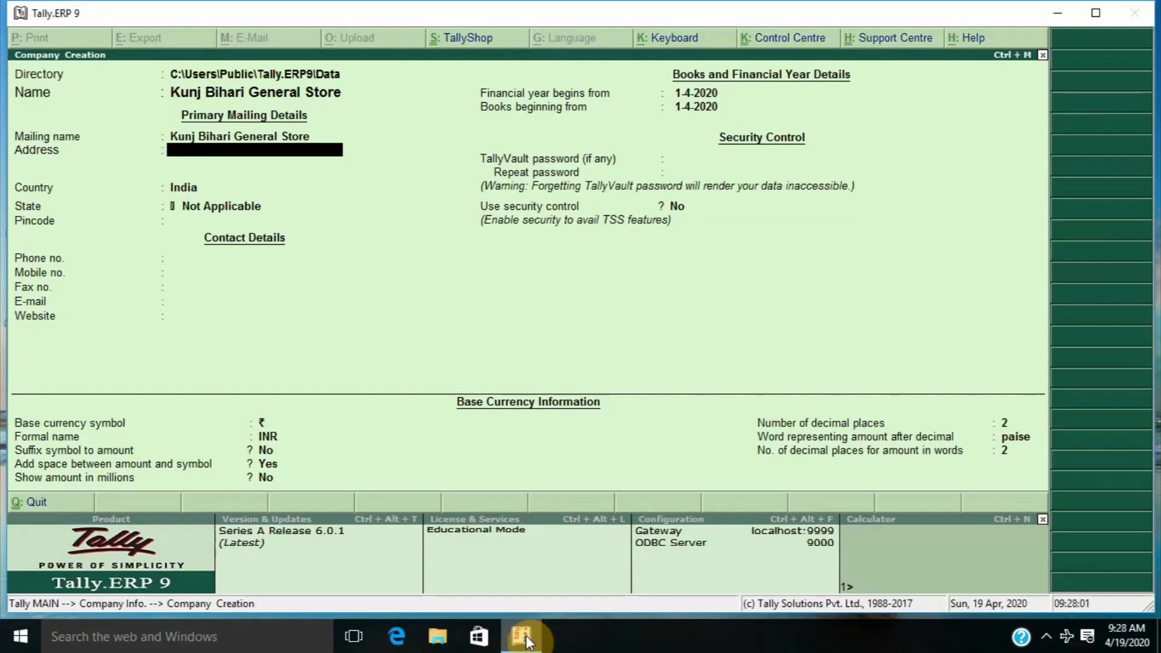
# Enter the company's three-line postal address
pyautogui.press('Return')
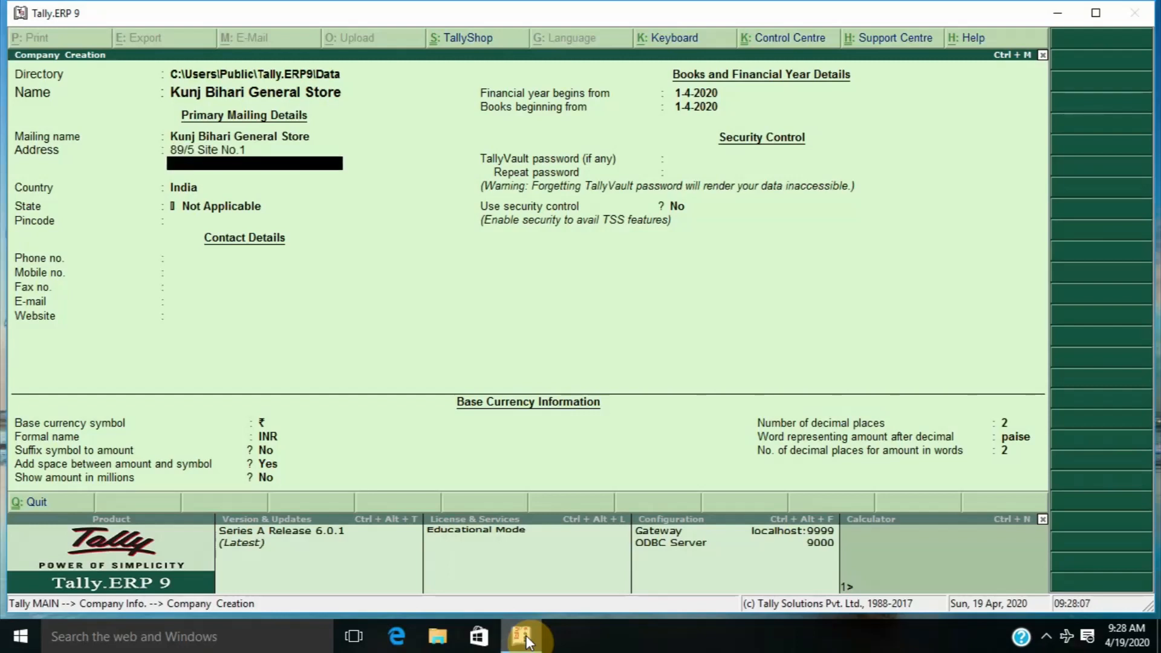
pyautogui.press('Return')
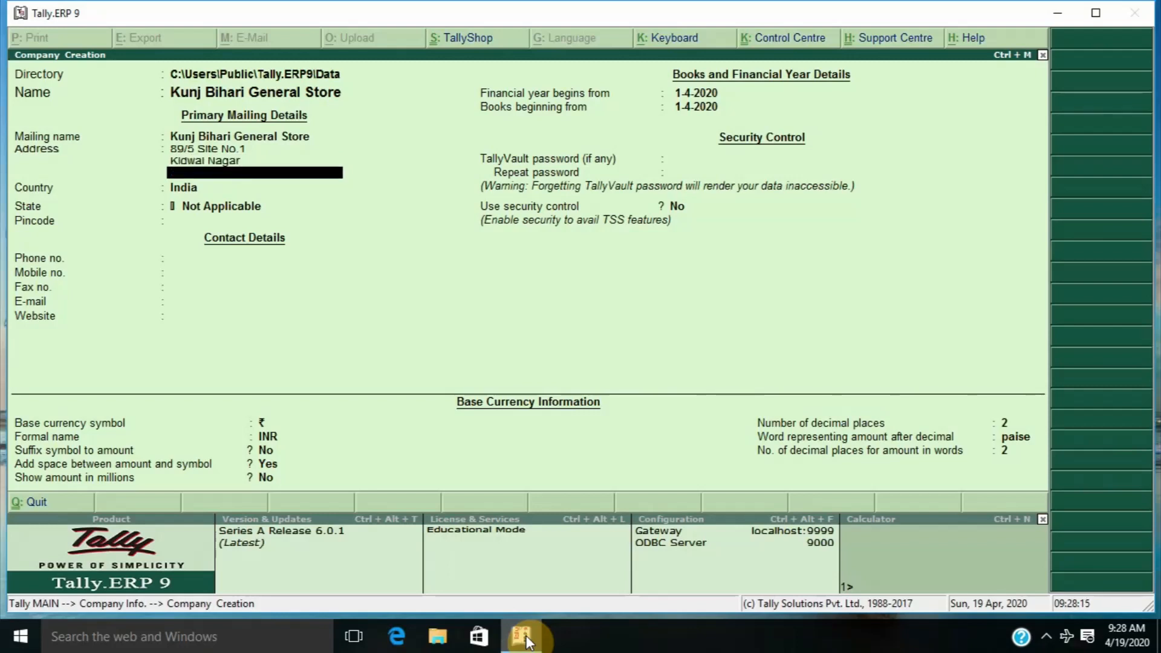
pyautogui.press('Return')
pyautogui.press('Return')
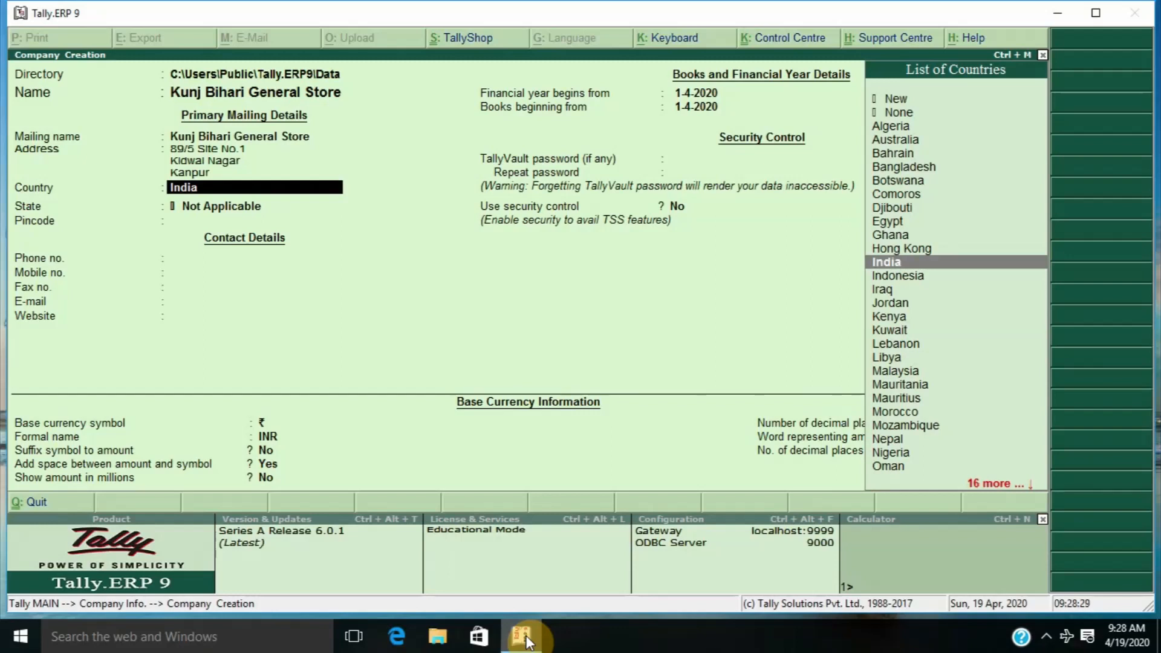
# Set the country to India and the state to Uttar Pradesh
pyautogui.write('I')
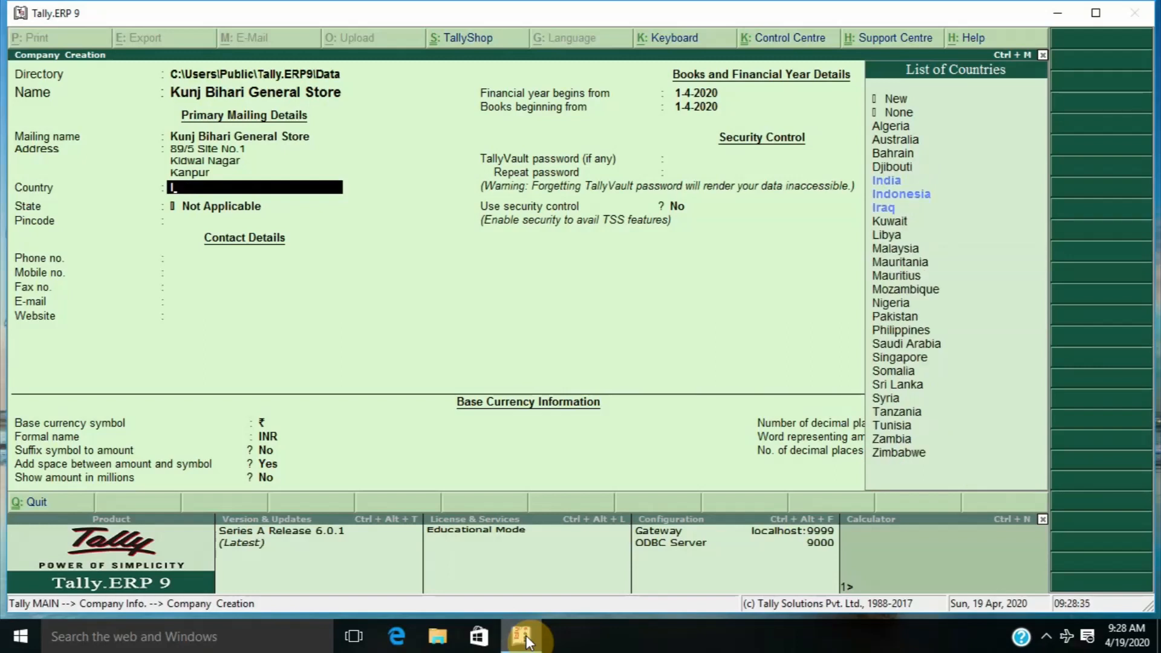
pyautogui.press('Down')
pyautogui.press('Return')
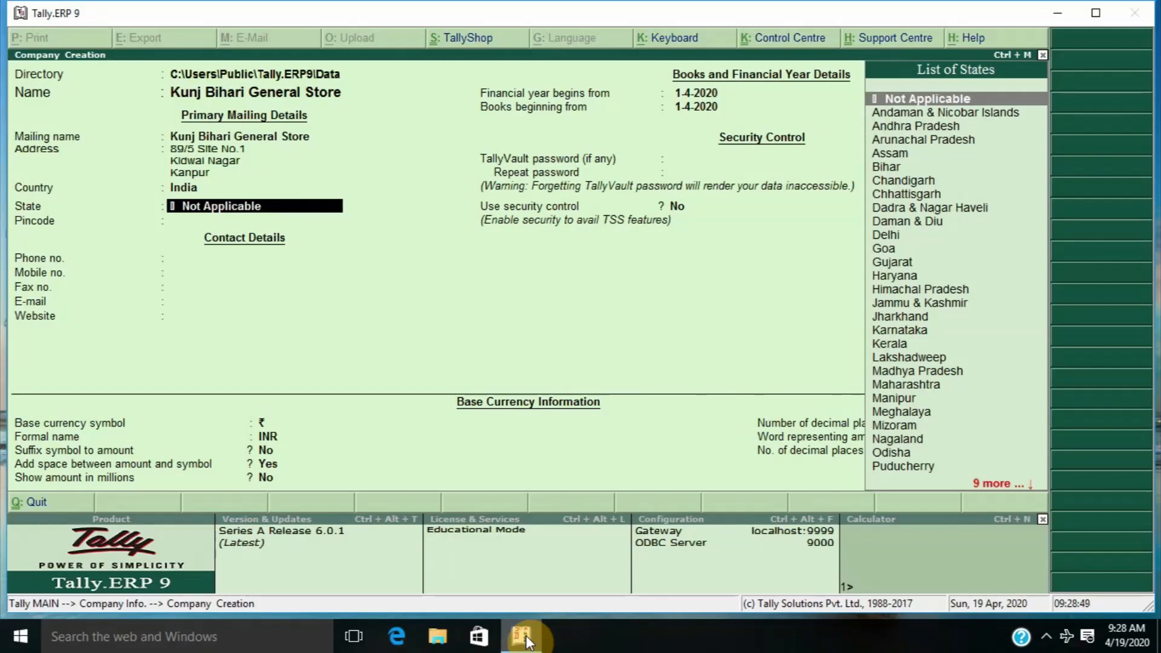
pyautogui.write('U')
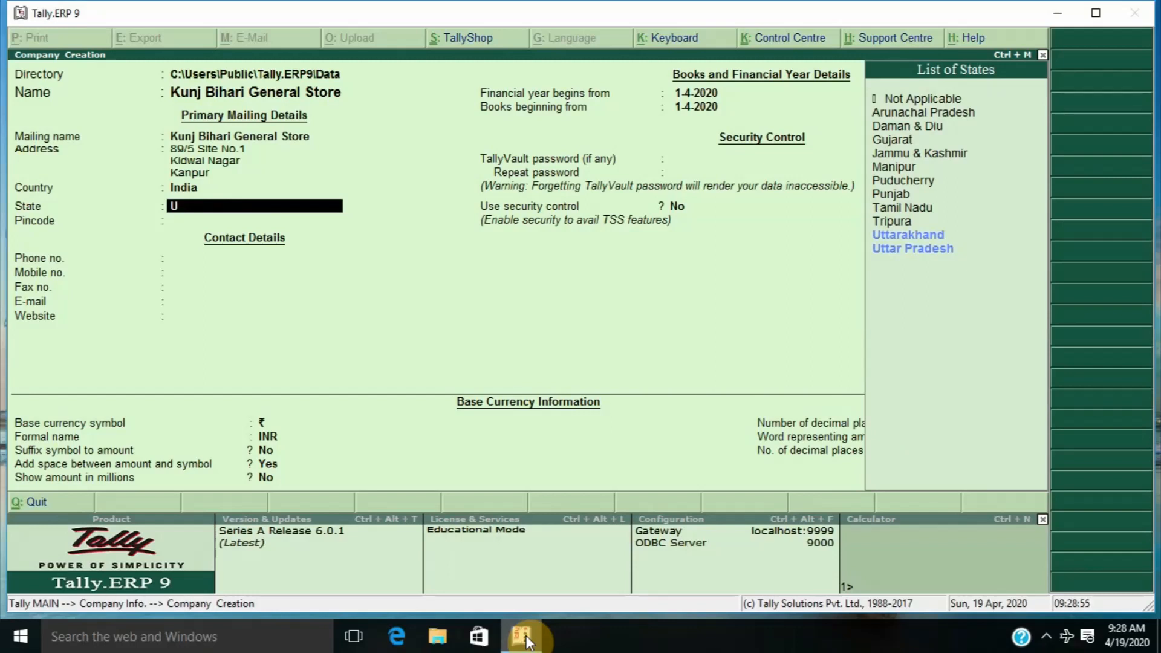
pyautogui.press('Down')
pyautogui.press('Down')
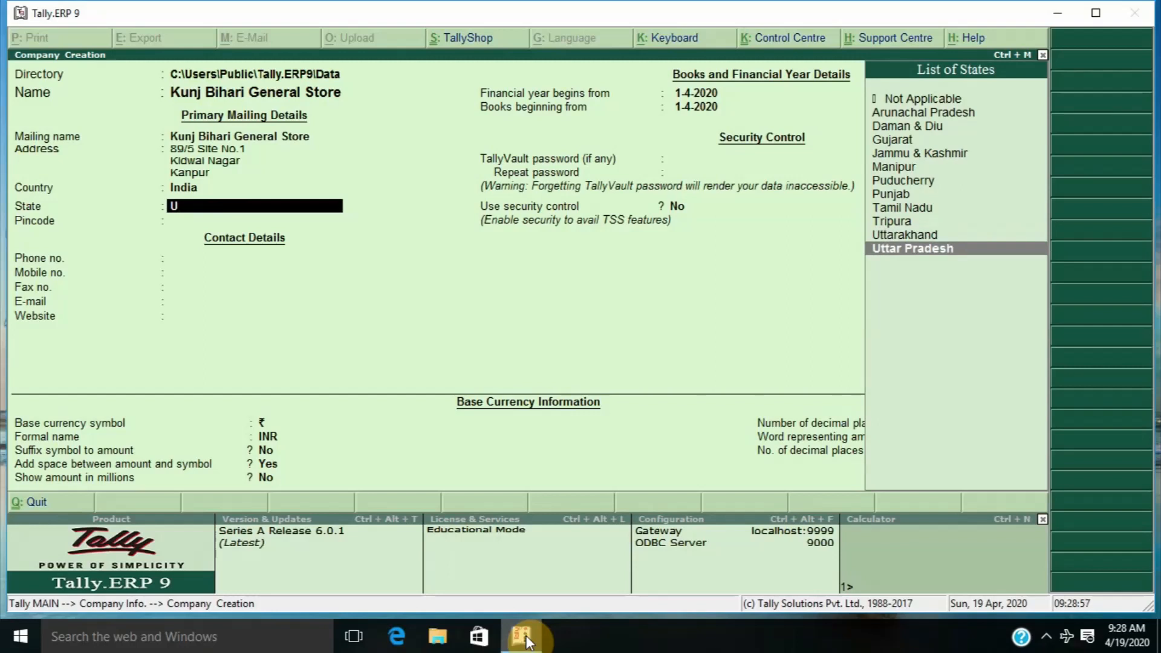
pyautogui.press('Return')
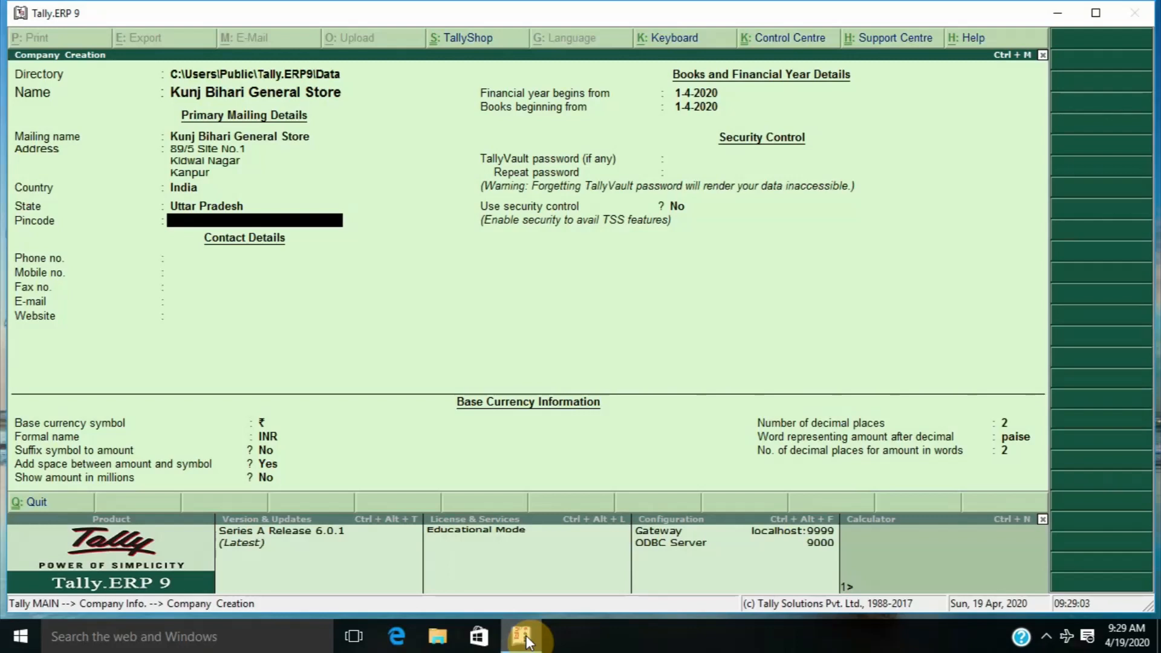
# Fill in the company's pincode, phone number and mobile number
pyautogui.write('208011')
pyautogui.press('Return')
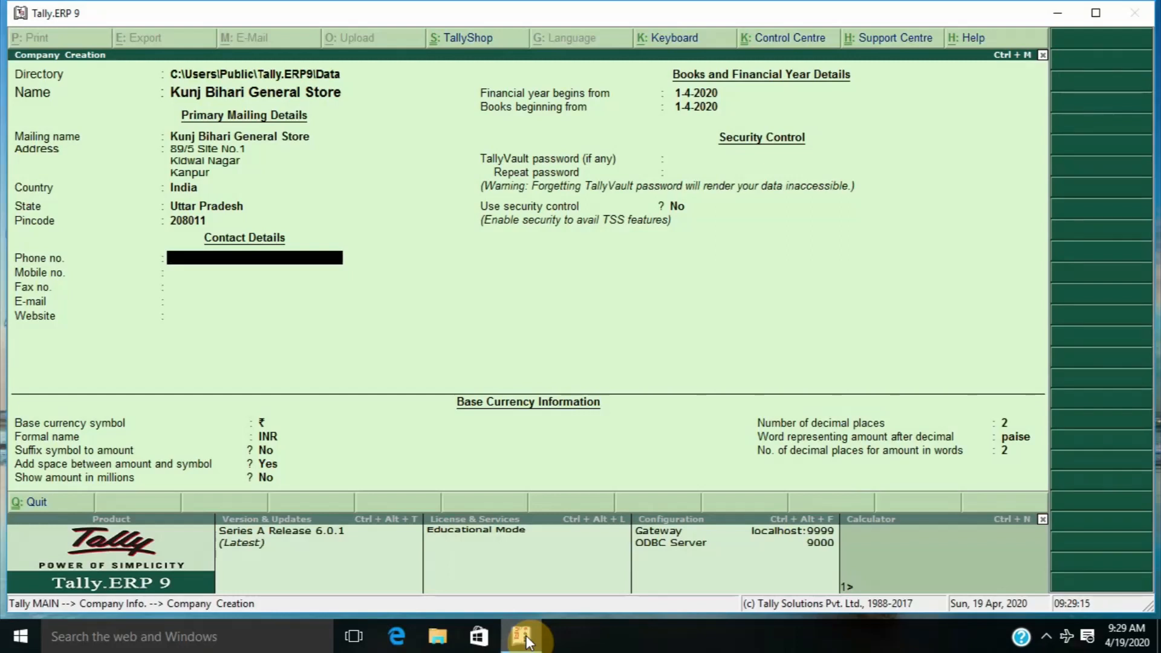
pyautogui.press('Return')
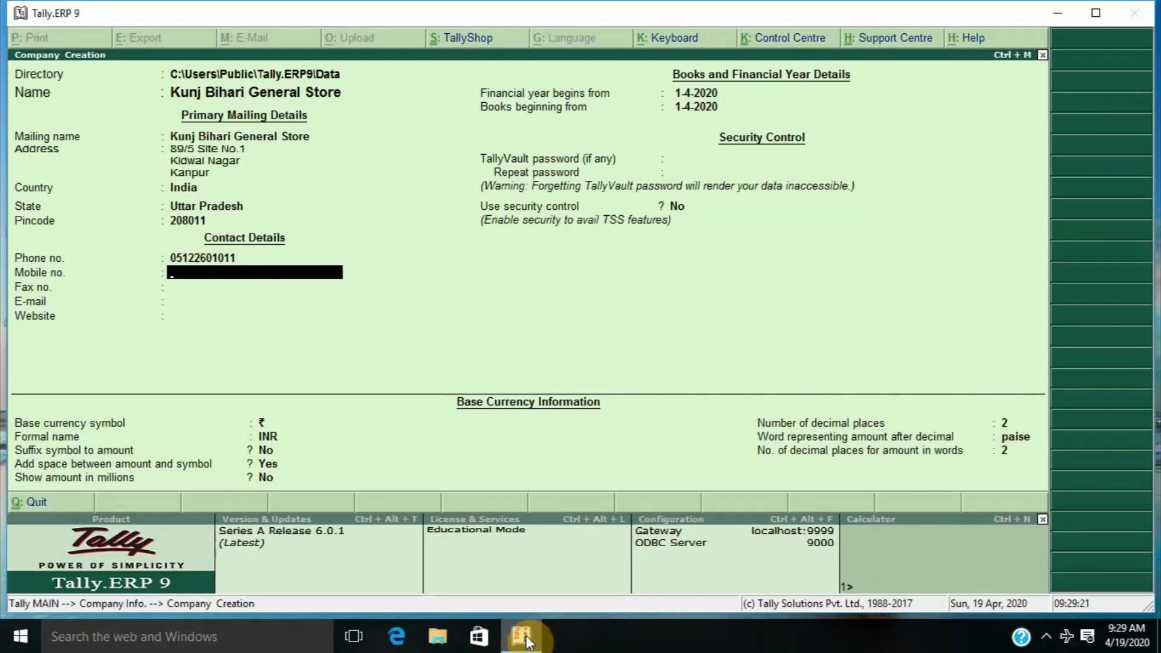
pyautogui.press('Return')
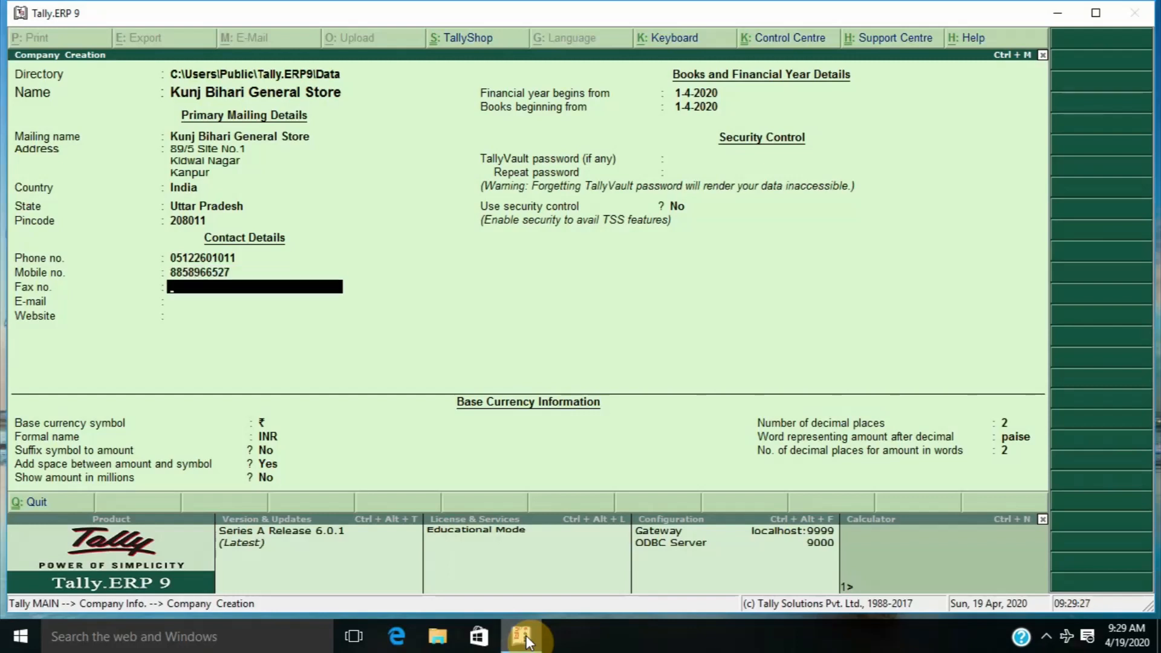
# Leave Fax no. blank and enter the company's e-mail address
pyautogui.press('Return')
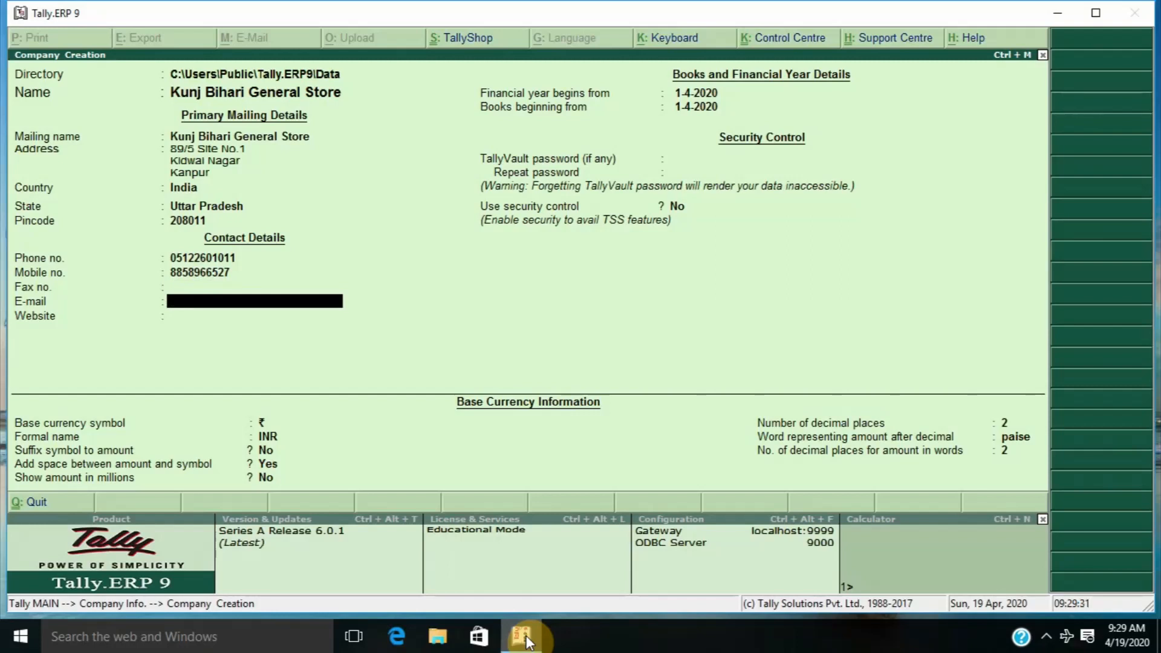
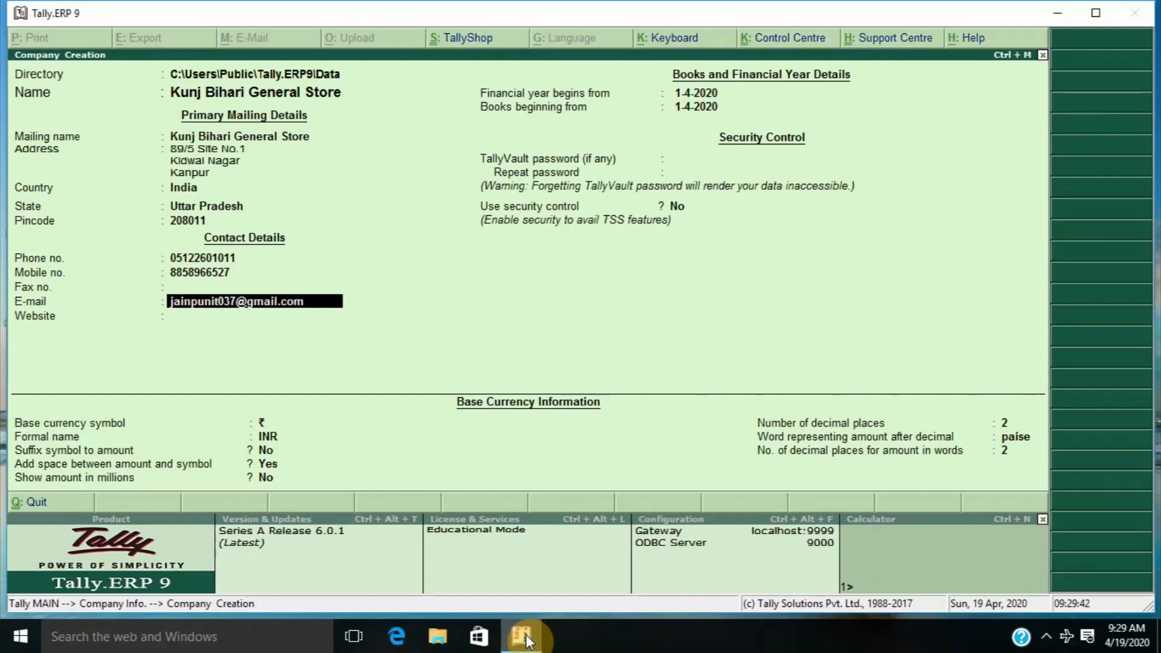
pyautogui.press('Return')
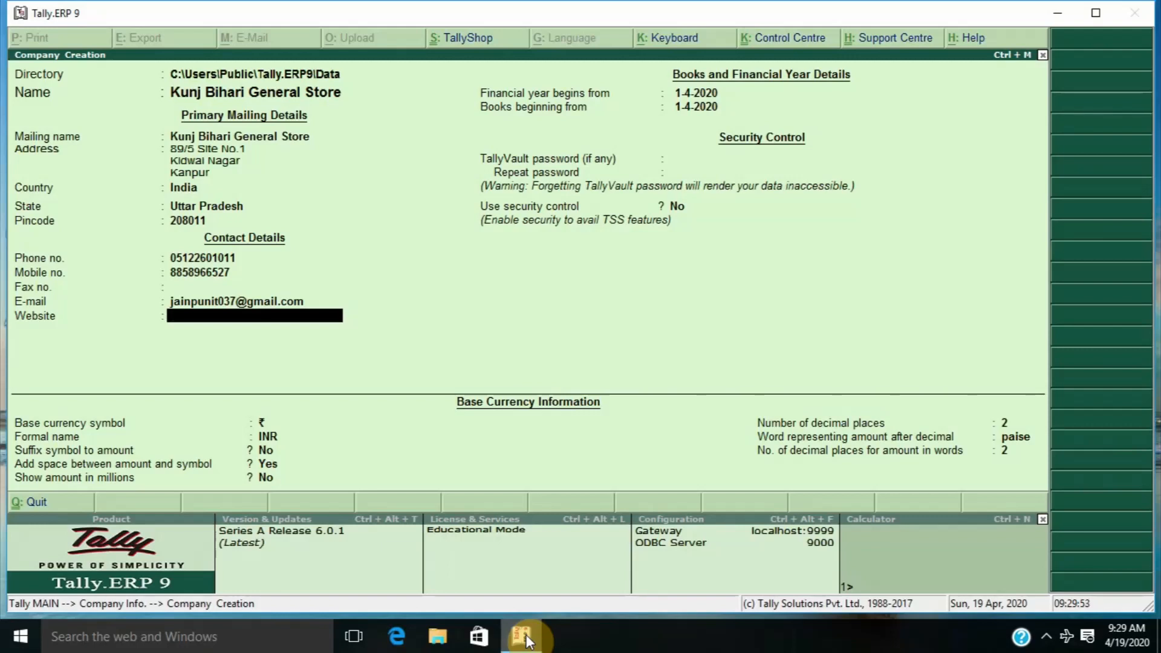
# Skip Website and start the financial year and books from 1-4-2020
pyautogui.press('Return')
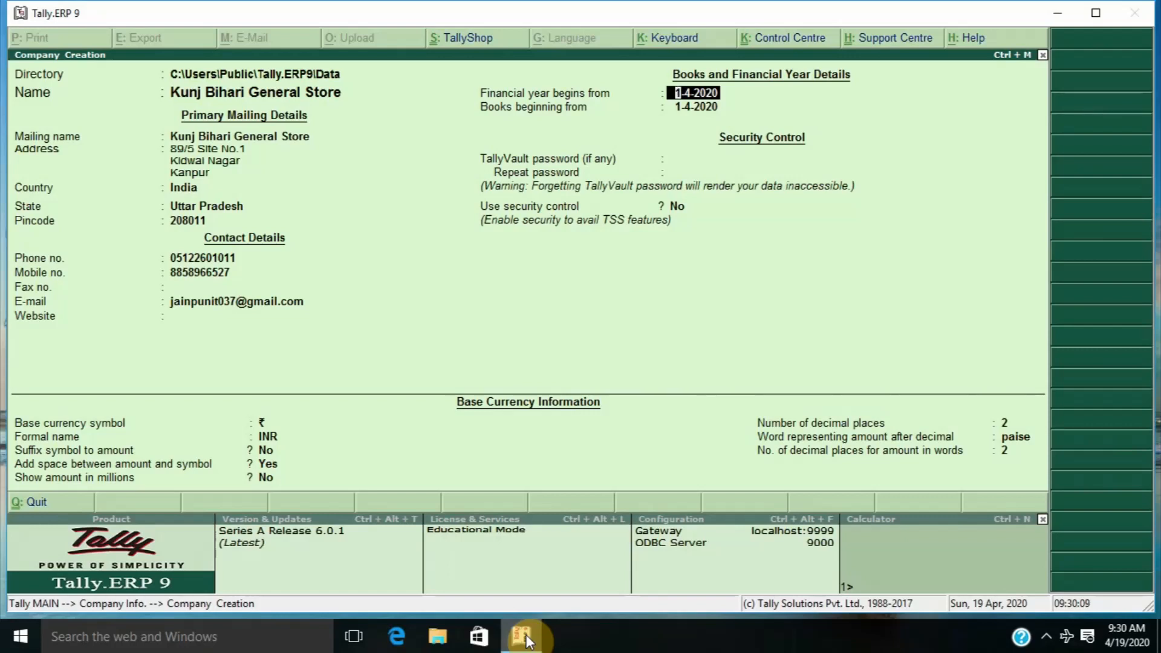
pyautogui.press('BackSpace')
pyautogui.write('1-4-2020')
pyautogui.press('Return')
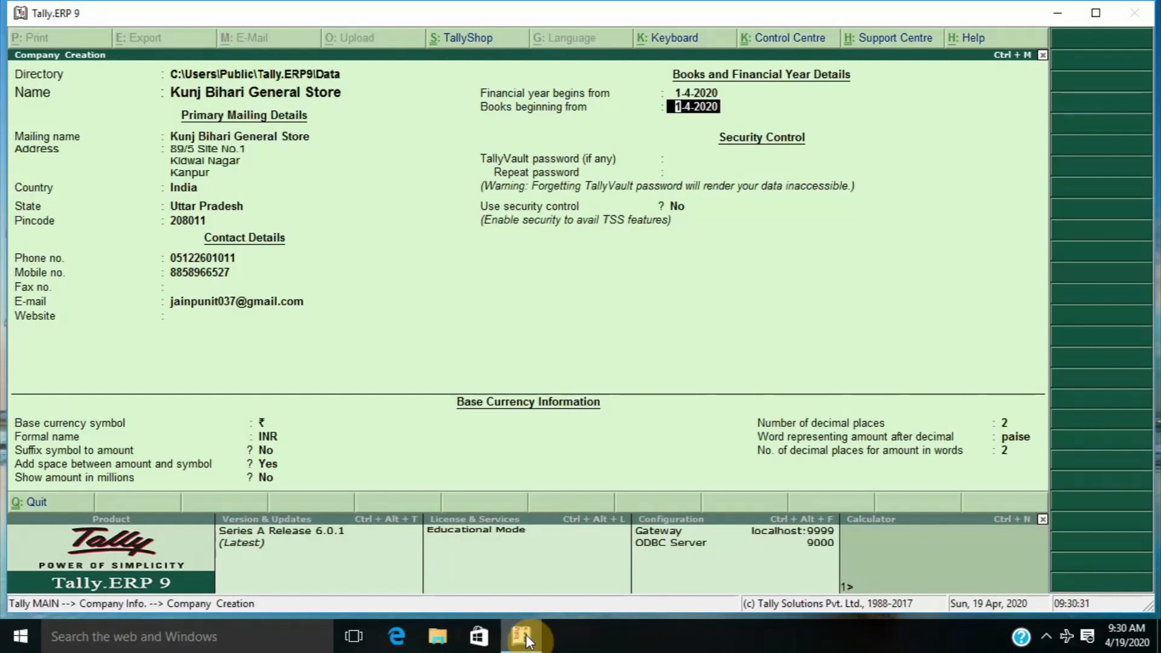
pyautogui.press('Return')
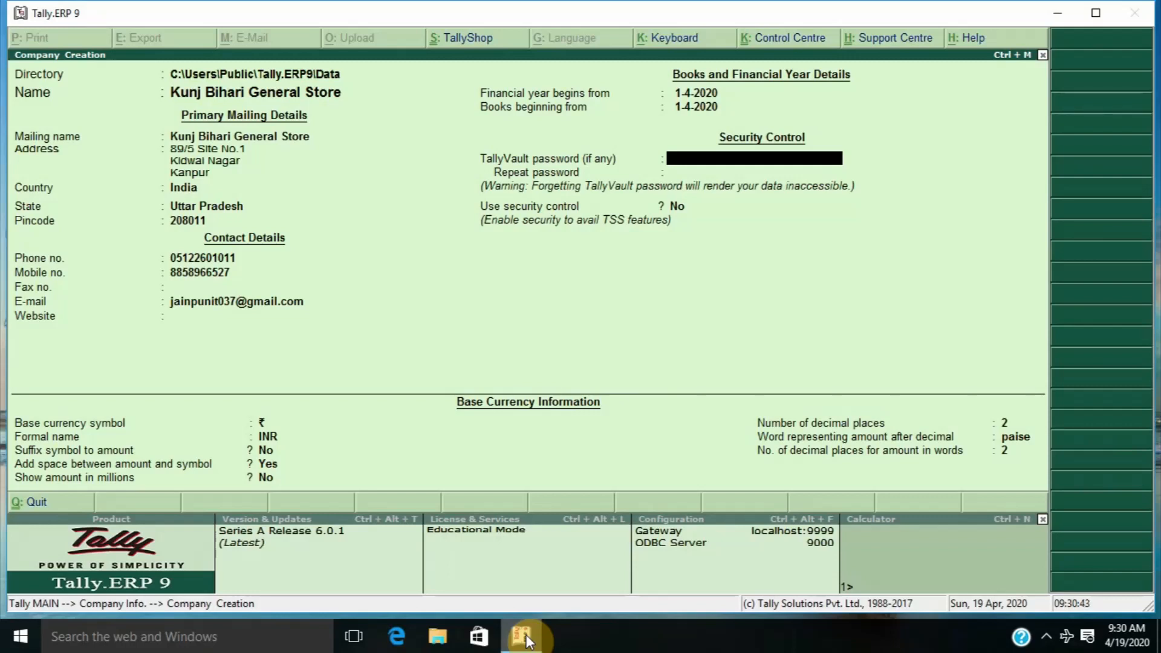
# Set the TallyVault password and confirm it by repeating it
pyautogui.write('*')
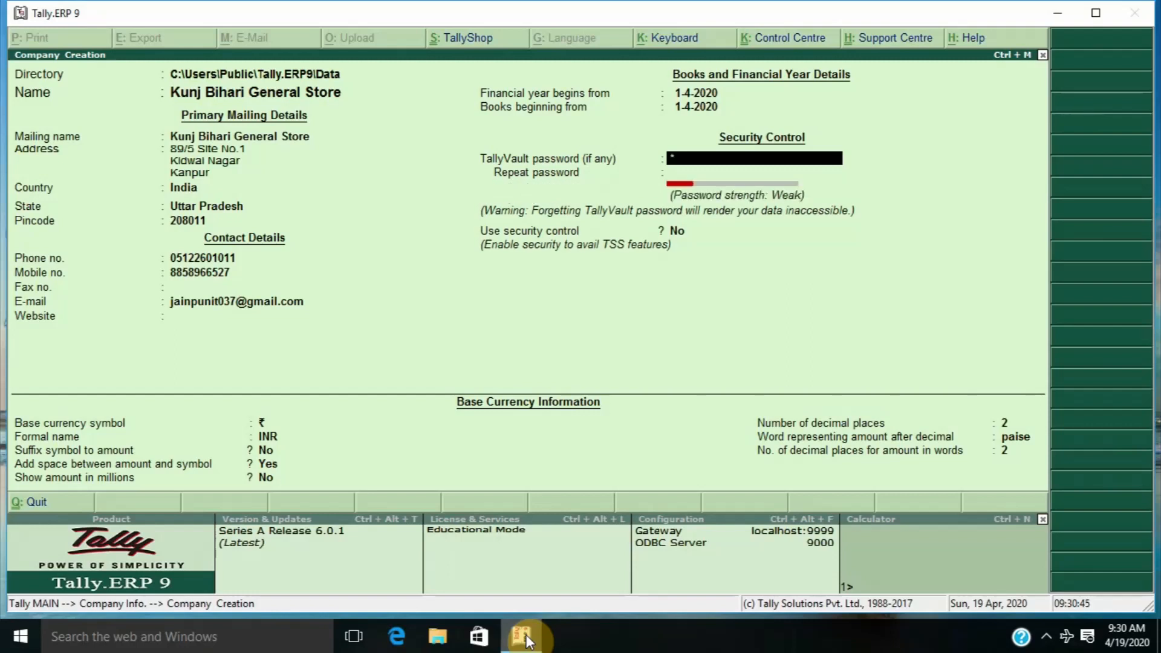
pyautogui.press('Return')
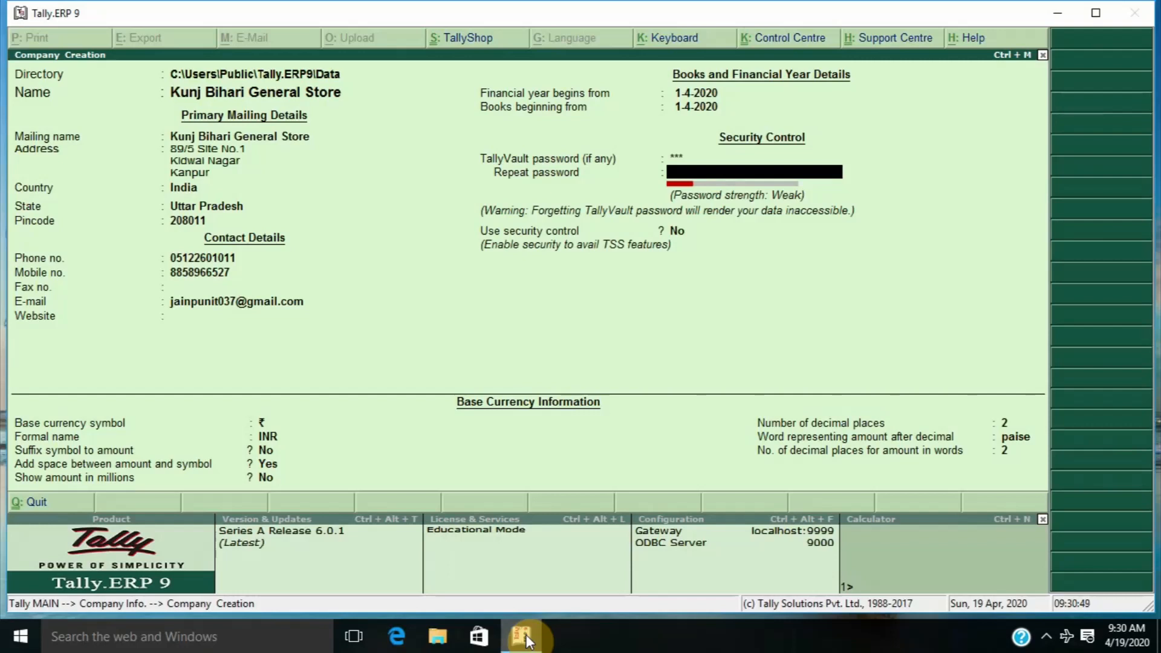
pyautogui.write('**')
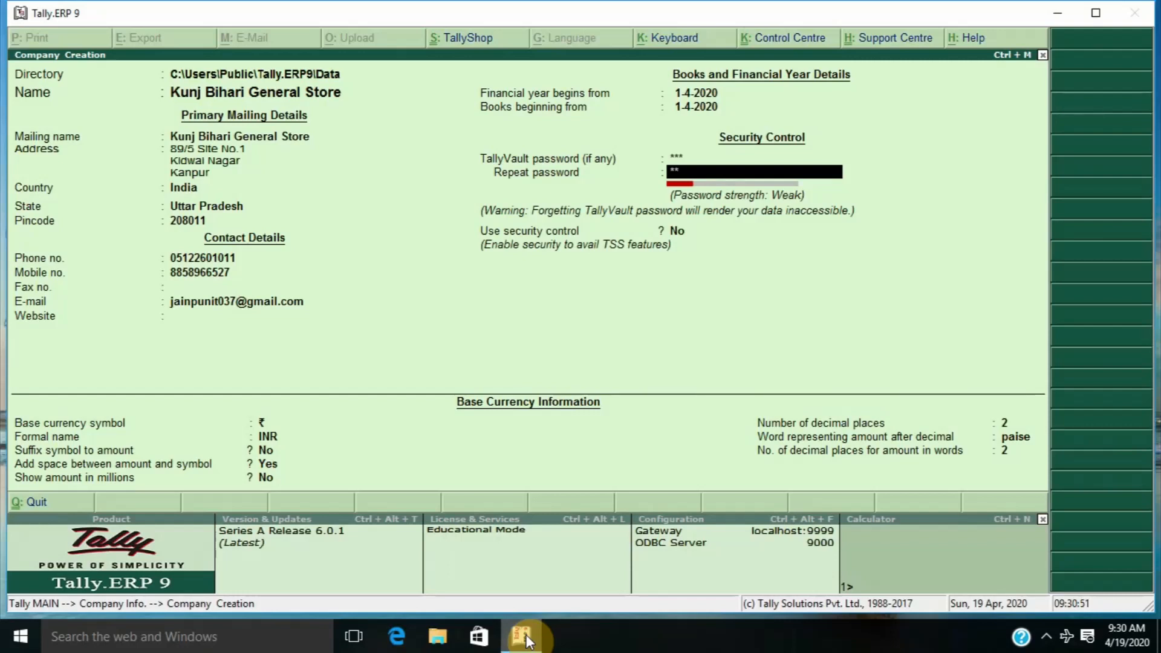
pyautogui.write('*')
pyautogui.press('Return')
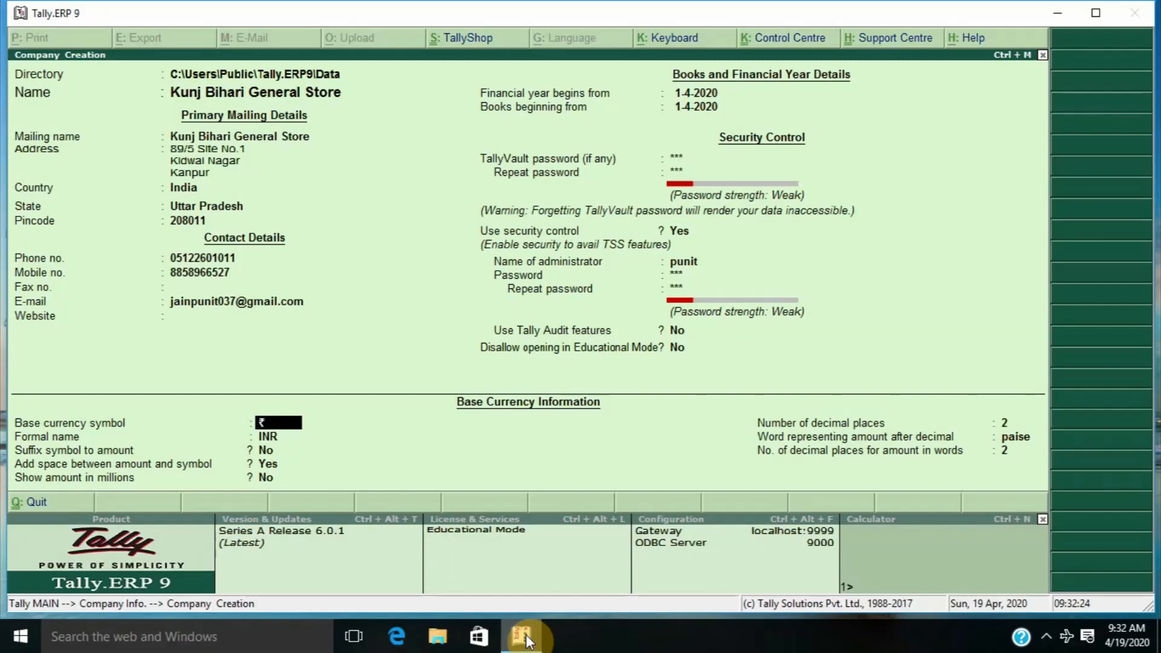
# Keep the ₹ / INR base currency settings and accept the company details
pyautogui.press('Return')
pyautogui.press('Return')
pyautogui.press('Return')
pyautogui.press('Return')
pyautogui.press('Return')
pyautogui.press('Return')
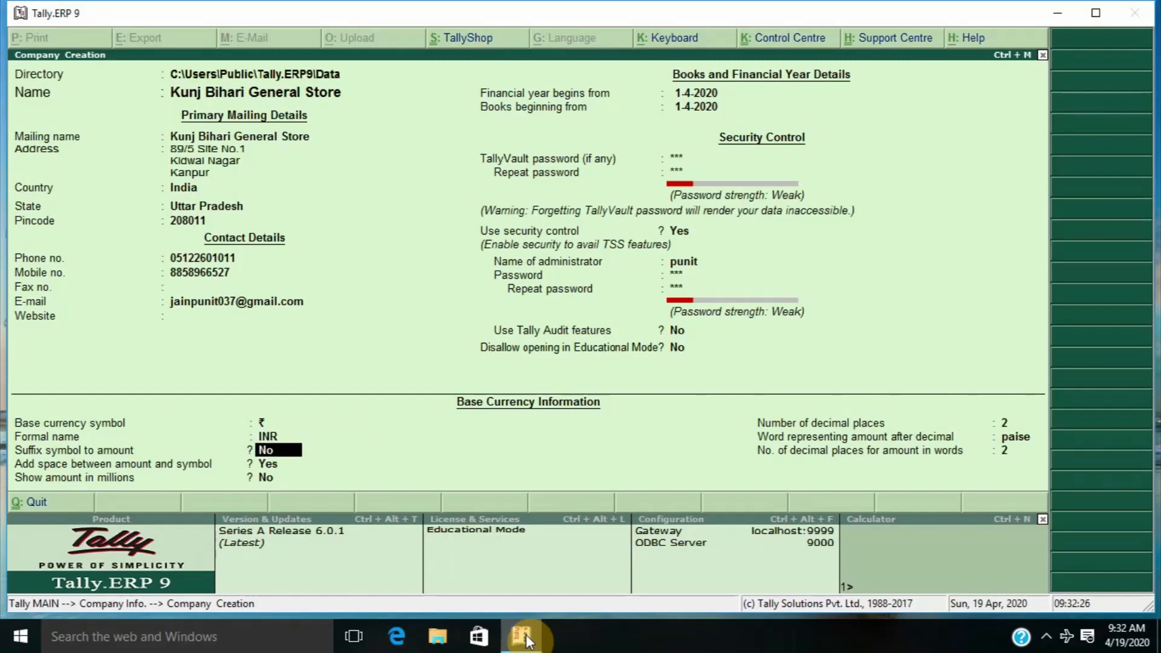
pyautogui.press('Return')
pyautogui.press('Return')
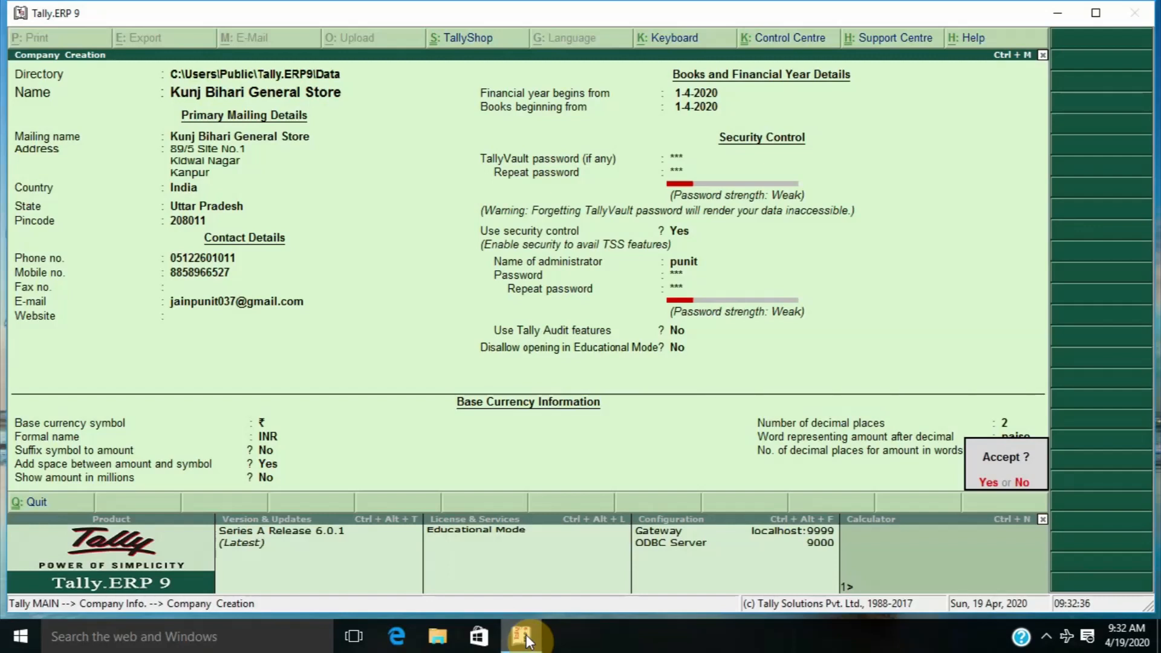
pyautogui.press('Return')
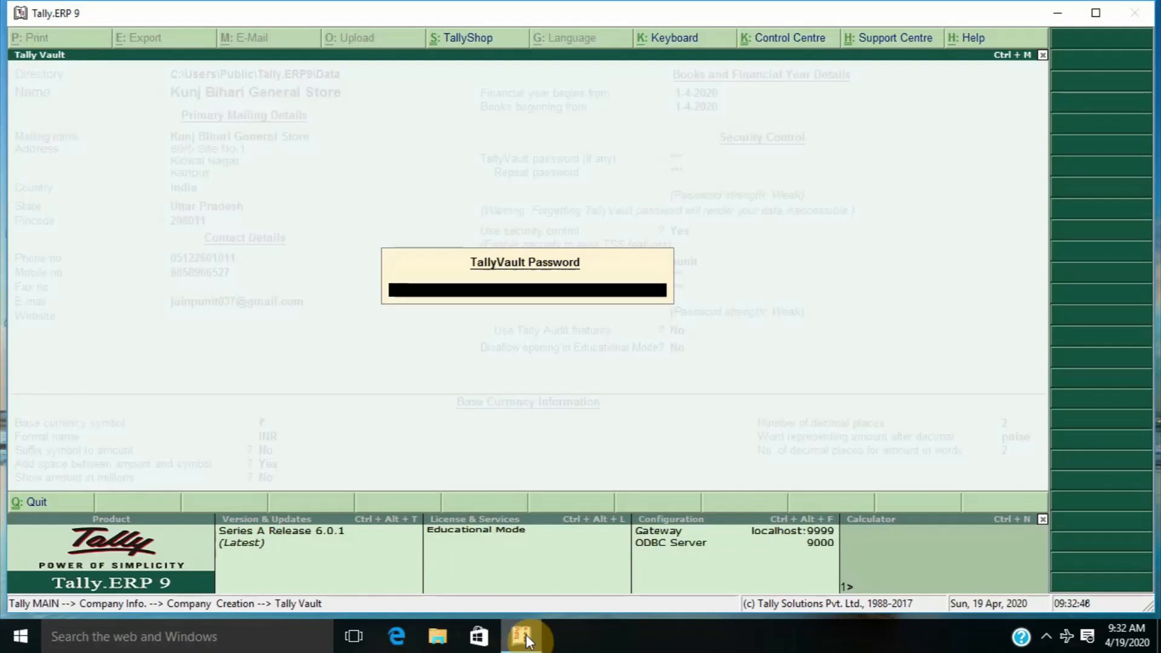
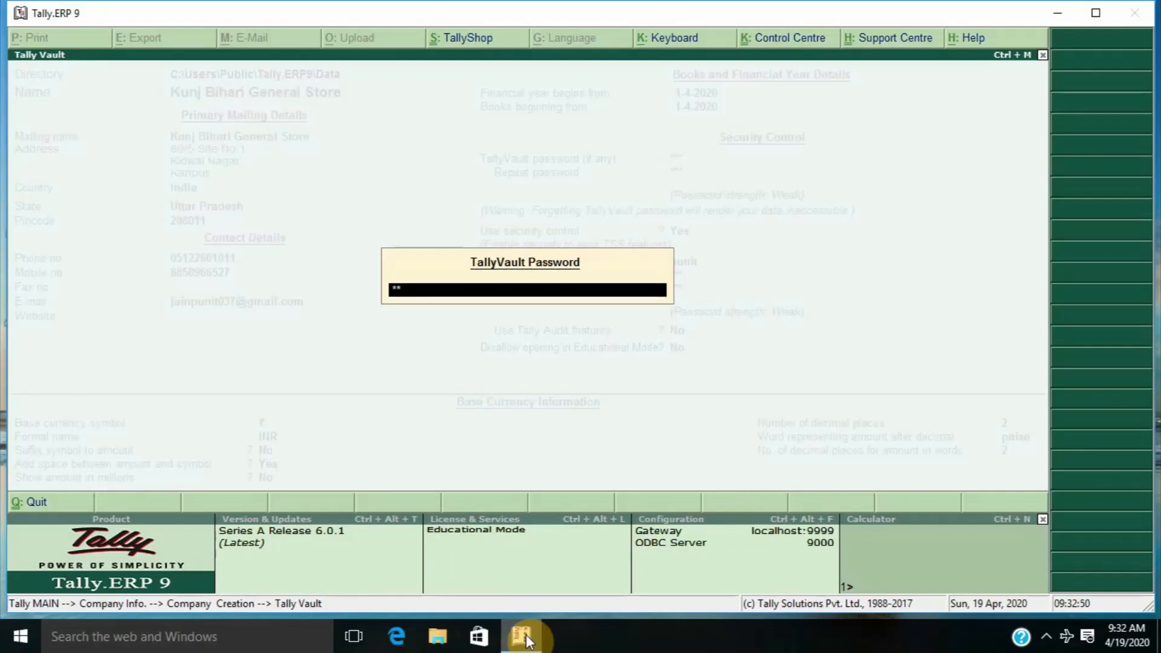
# Unlock with the TallyVault password and log in as administrator to open Kunj Bihari General Store
pyautogui.press('Return')
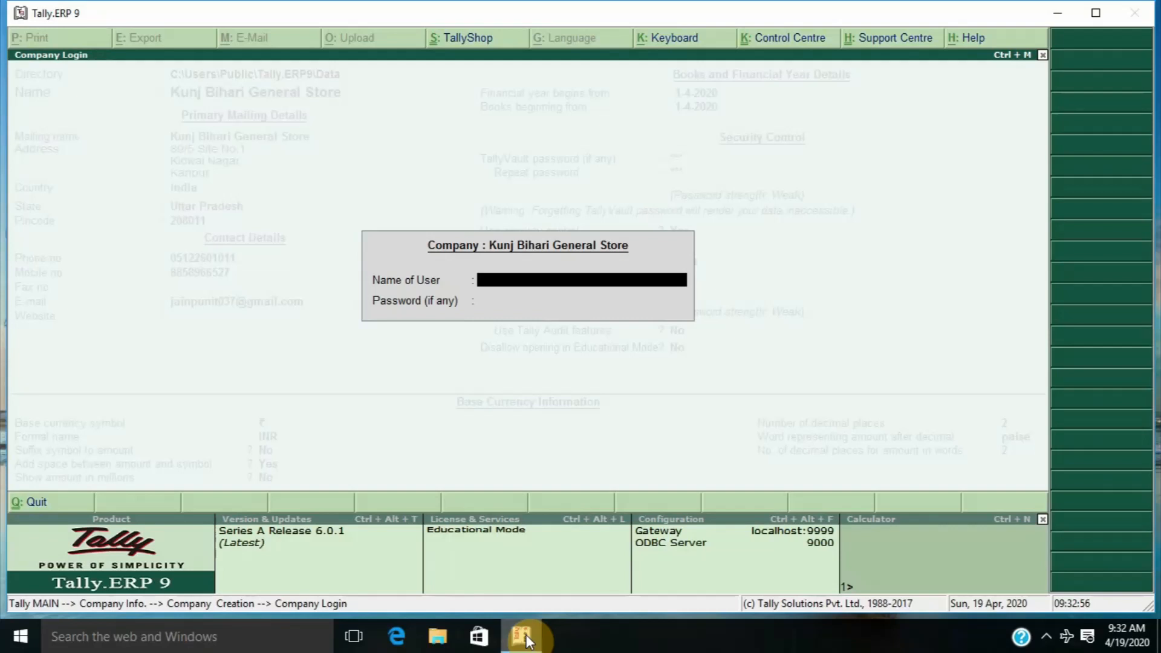
pyautogui.press('Return')
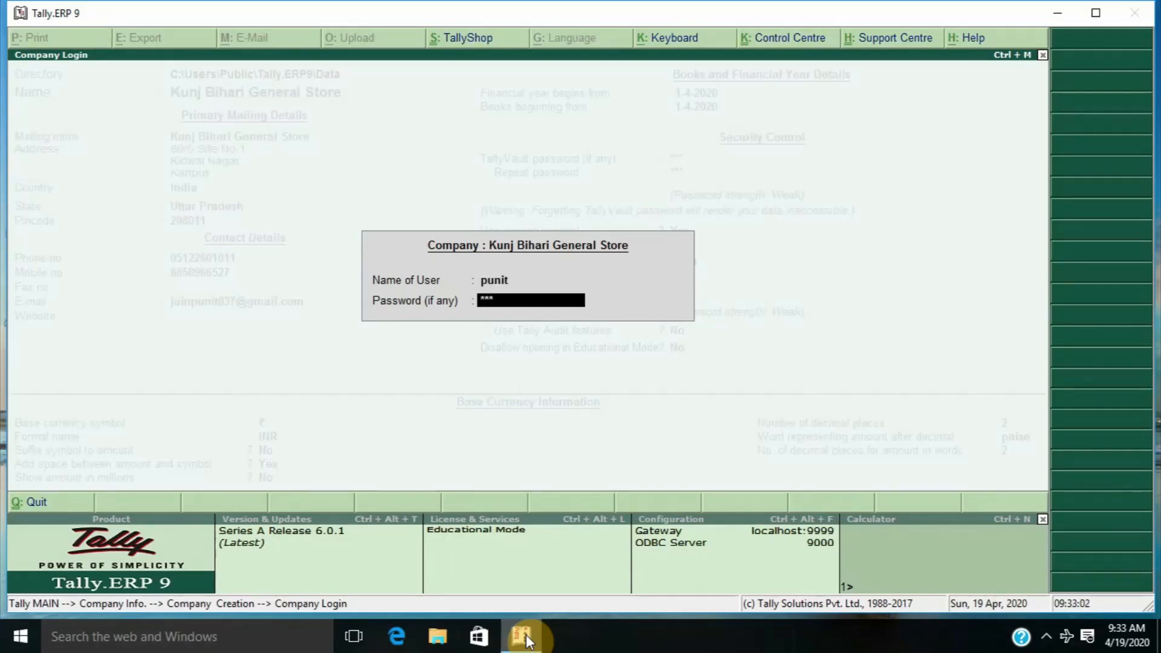
pyautogui.press('Return')
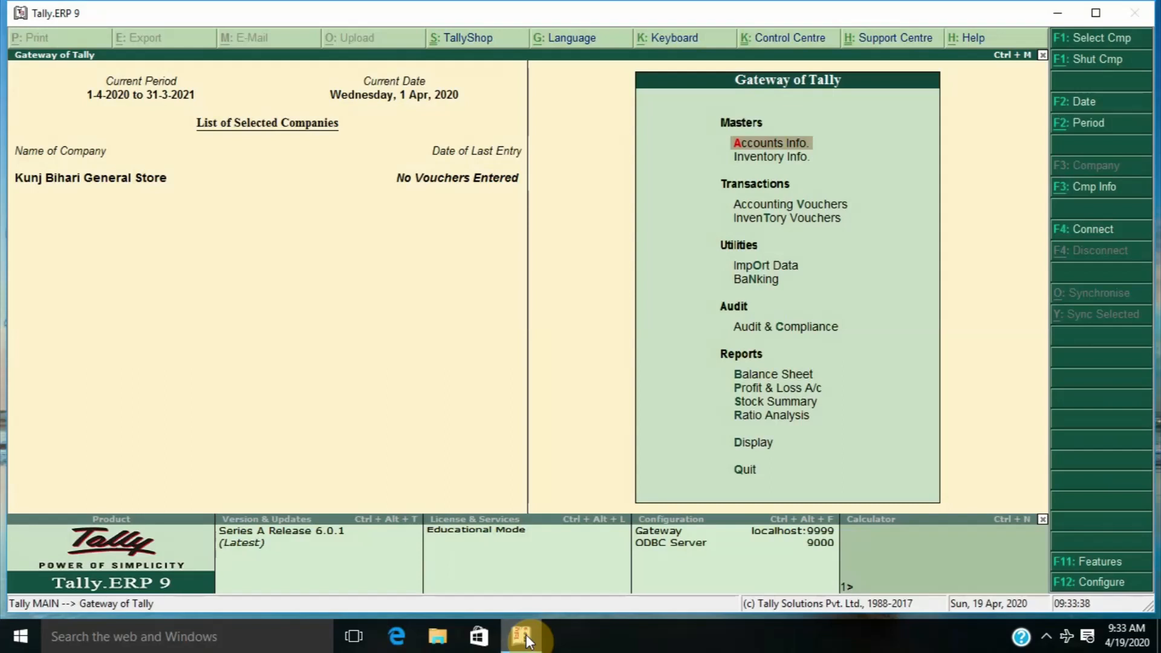
pyautogui.click(526, 635)
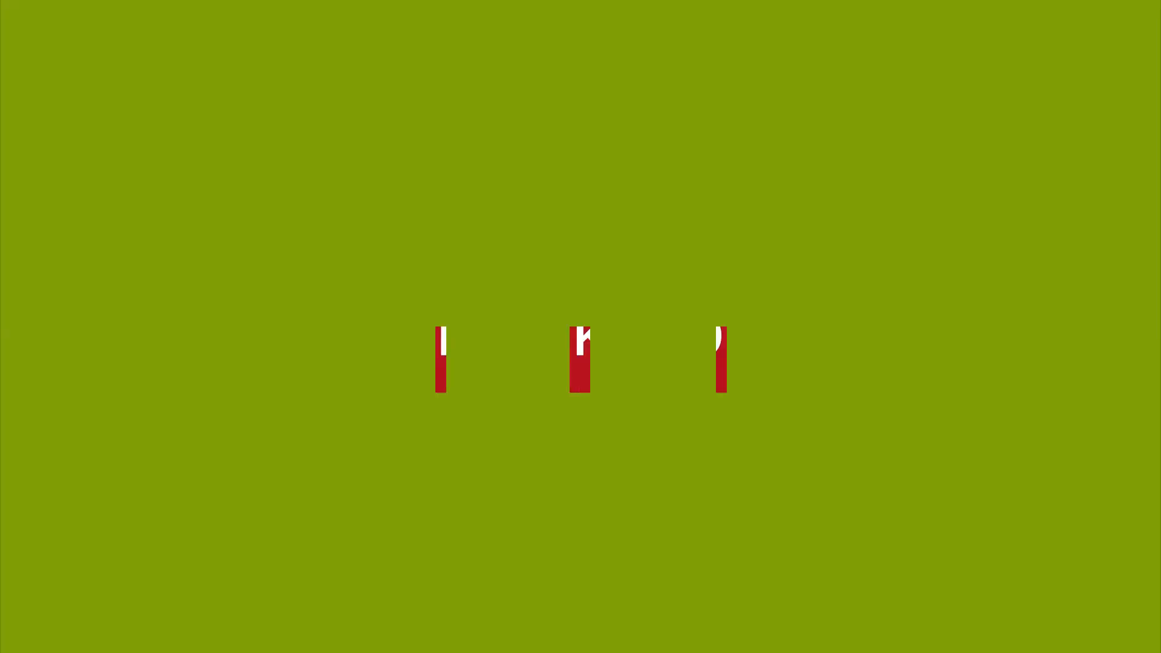